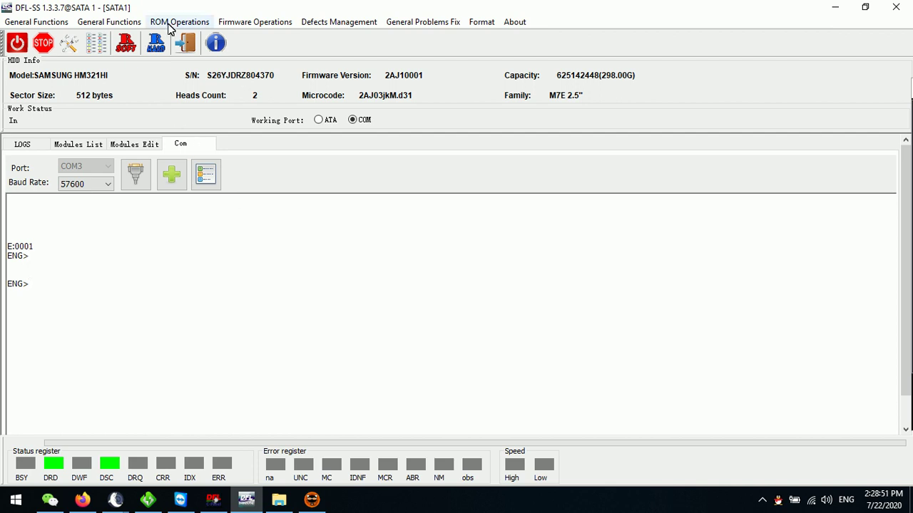
Step: Start a head map edit from ROM Operations, loading the ROM from a file
click(179, 24)
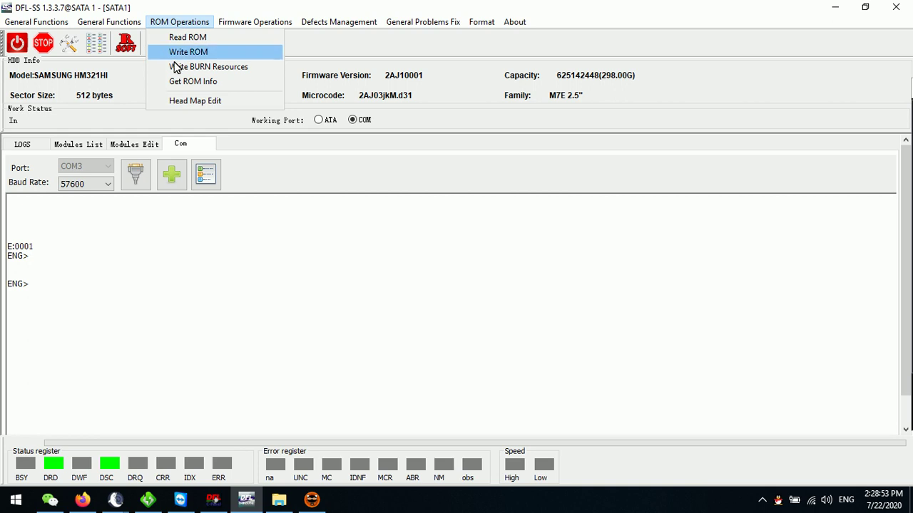
click(207, 104)
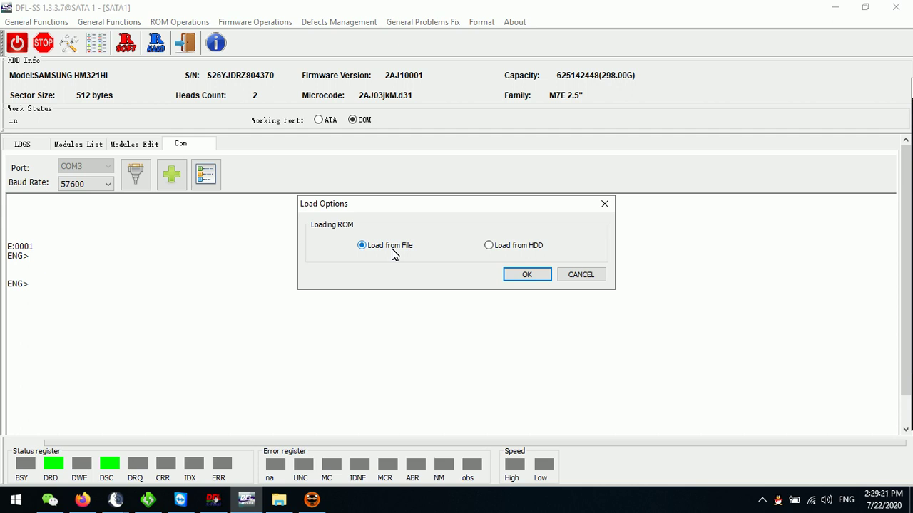
Step: Confirm Load from File and open the drive's ROM folder in the file browser
click(528, 275)
double_click(283, 227)
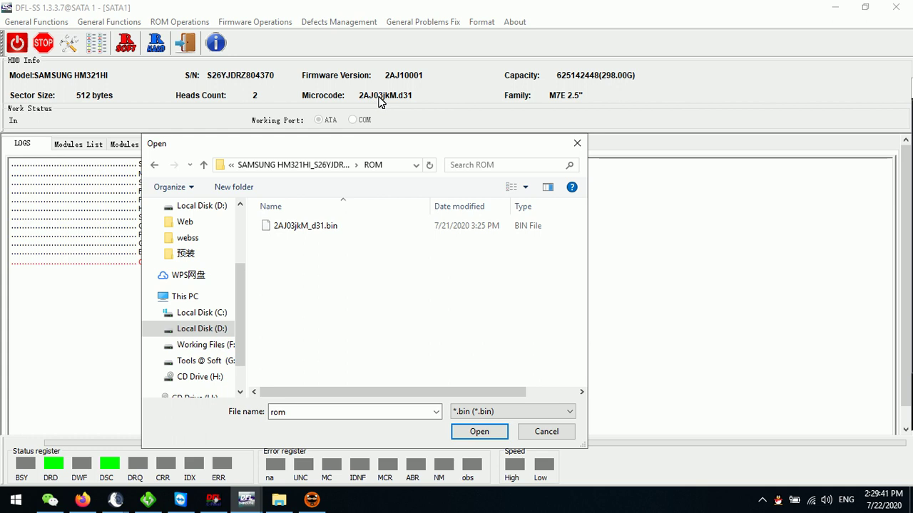
Step: Load 2AJ03jkM_d31.bin and untick Head1 so the head map keeps only Head0
double_click(305, 226)
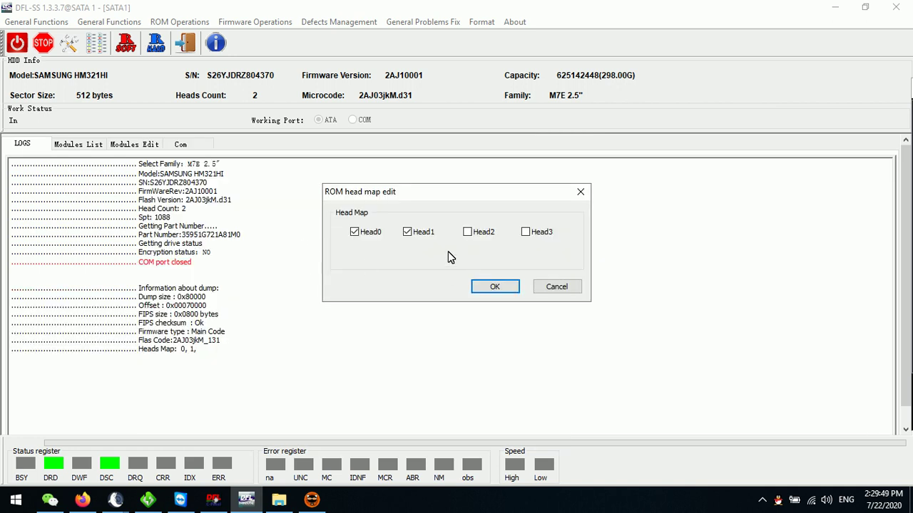
drag(422, 195, 372, 191)
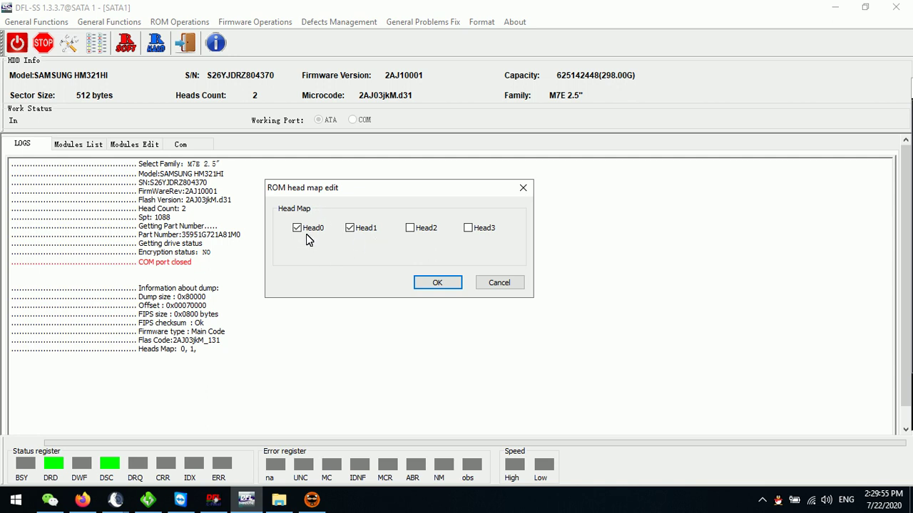
click(354, 236)
drag(377, 193, 371, 194)
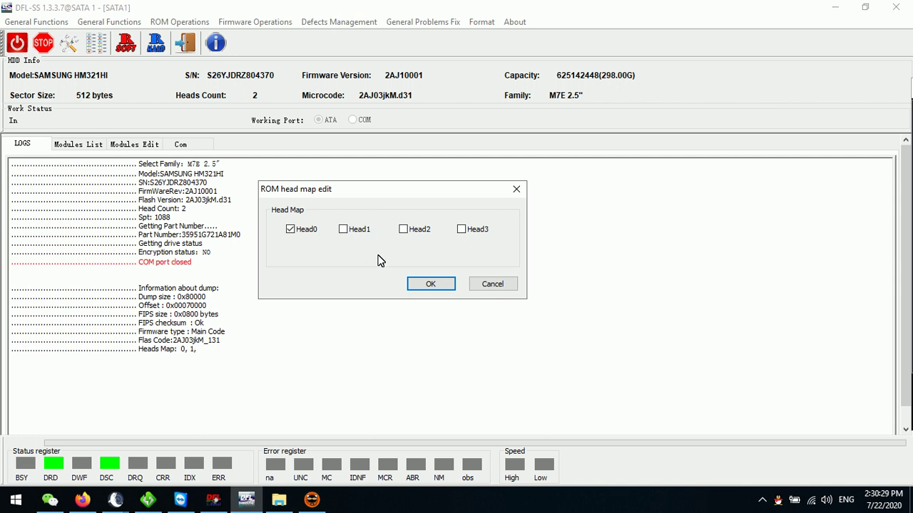
click(432, 284)
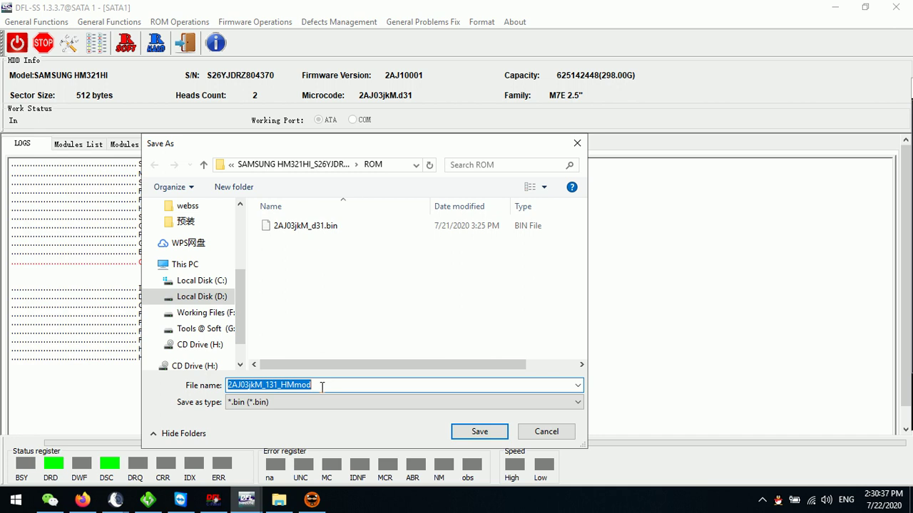
Step: Save the modified ROM as 2AJ03jkM_131_HMmod.bin and return to the serial terminal
click(478, 431)
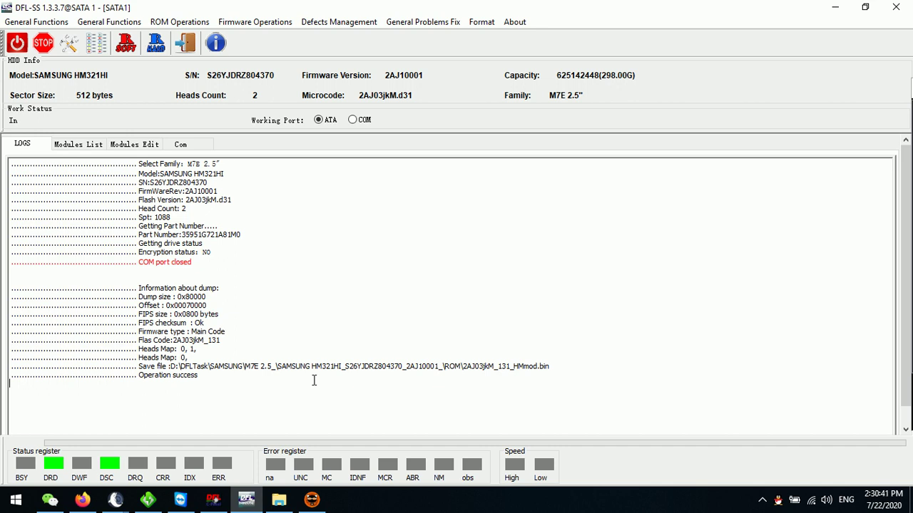
click(281, 302)
click(175, 148)
click(90, 311)
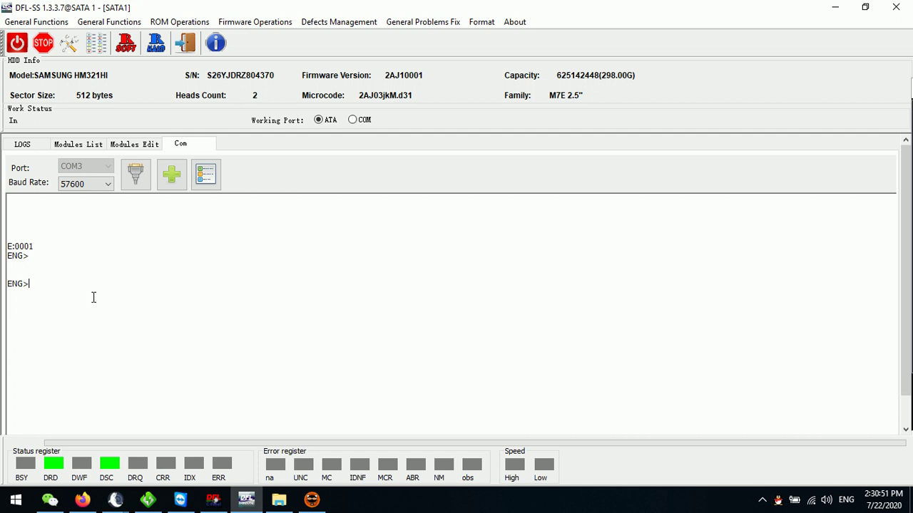
Step: Send an empty line at the ENG> prompt, then begin a Write ROM operation
key(Return)
key(Return)
key(Return)
drag(46, 369, 10, 371)
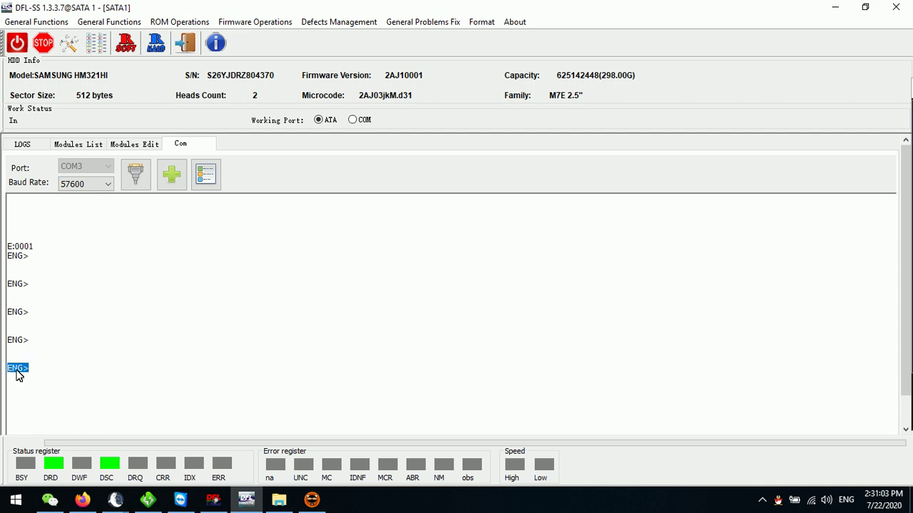
click(34, 371)
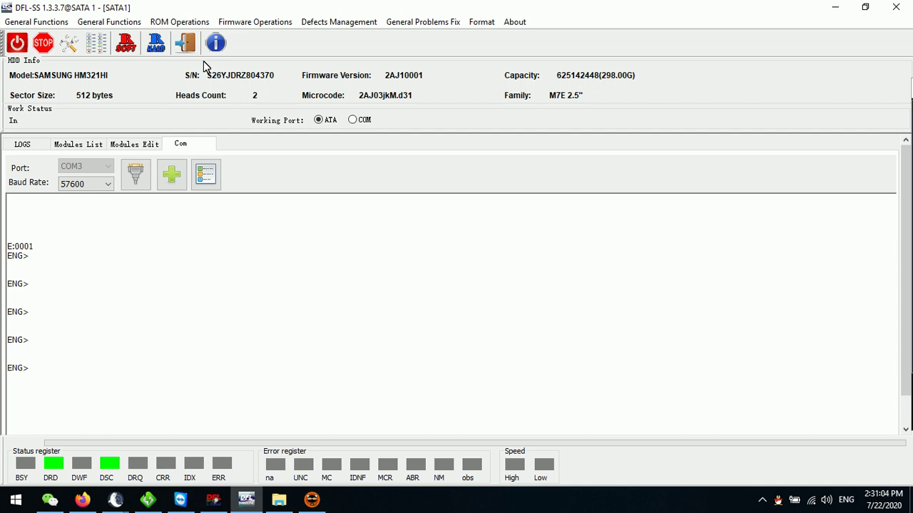
click(180, 22)
click(205, 51)
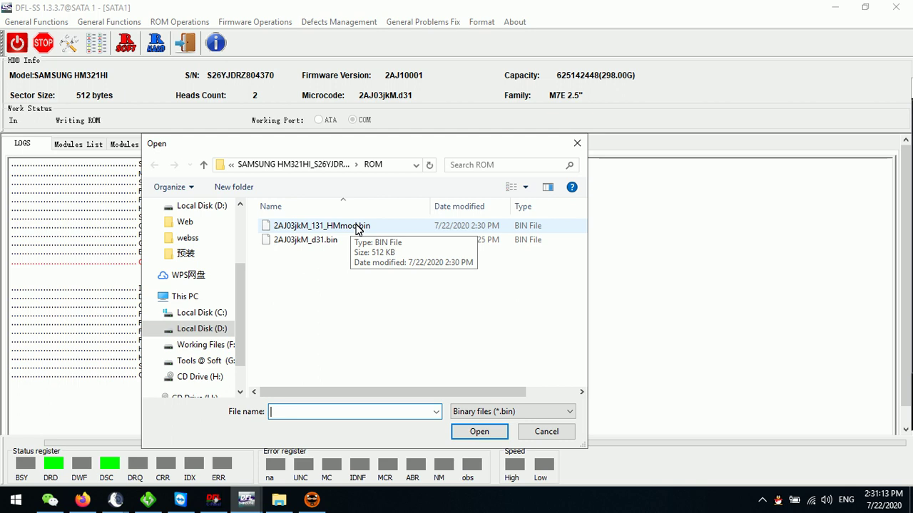
Step: Write 2AJ03jkM_131_HMmod.bin to the drive, reaching about 56% progress
double_click(355, 227)
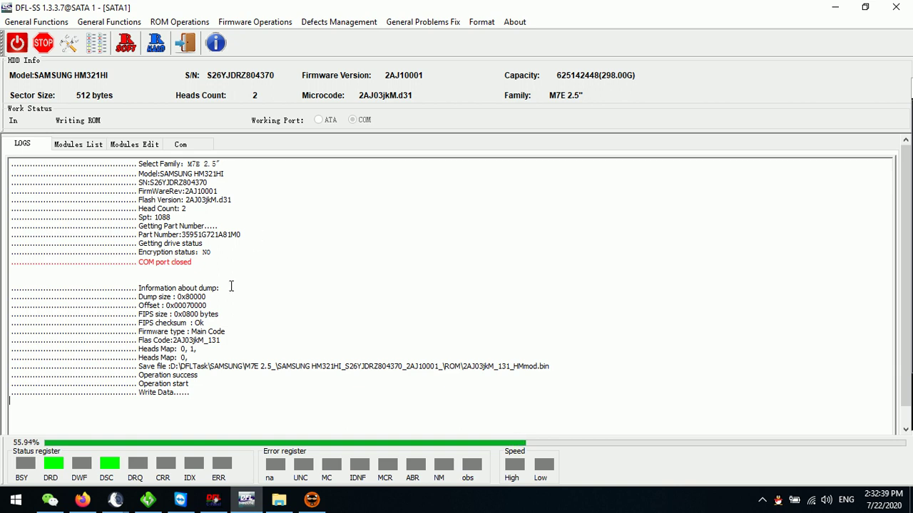
Step: Compare the original 'Heads Map: 0, 1' and new 'Heads Map: 0' log lines until Write Success
drag(198, 349, 126, 350)
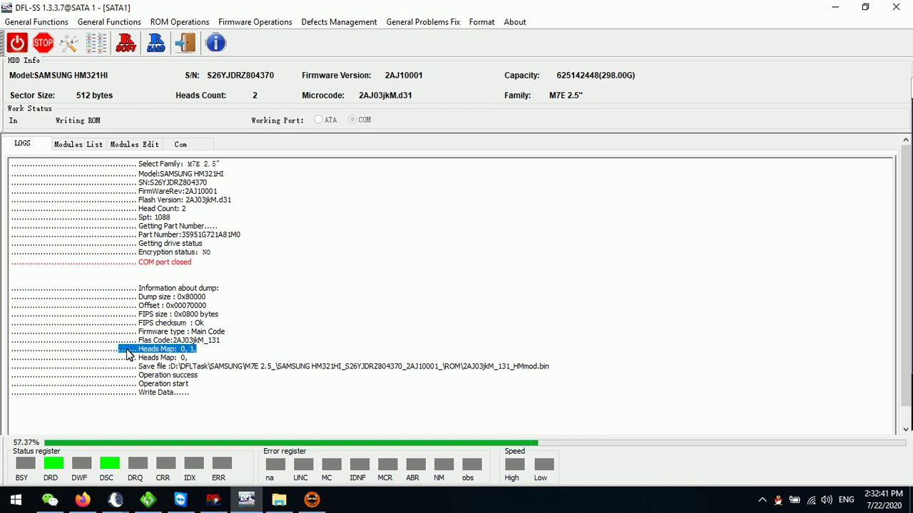
click(189, 357)
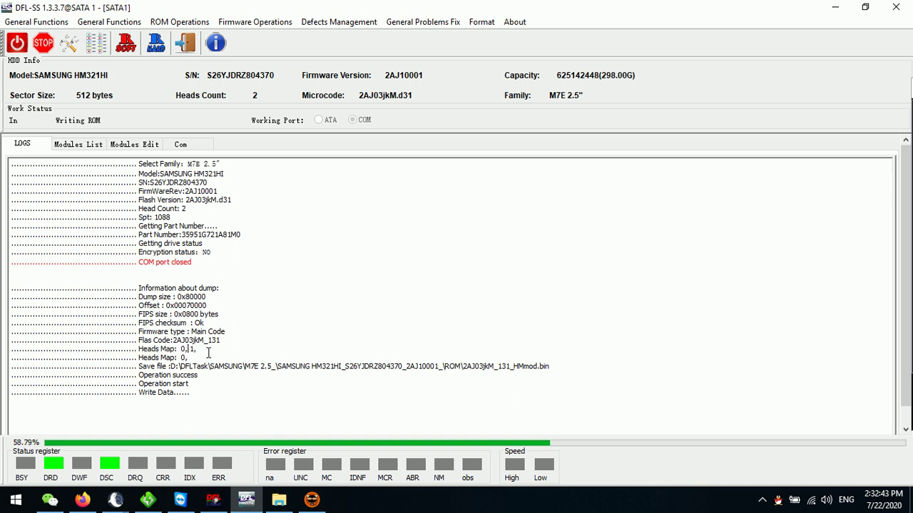
drag(197, 349, 140, 350)
click(173, 348)
drag(198, 350, 139, 357)
click(197, 349)
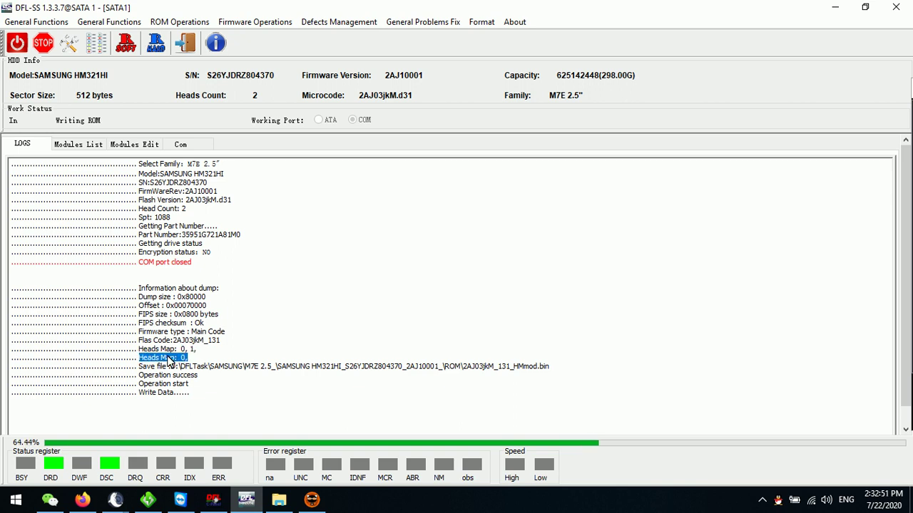
click(193, 356)
mouse_move(190, 357)
mouse_down()
mouse_move(143, 357)
mouse_move(174, 357)
mouse_up()
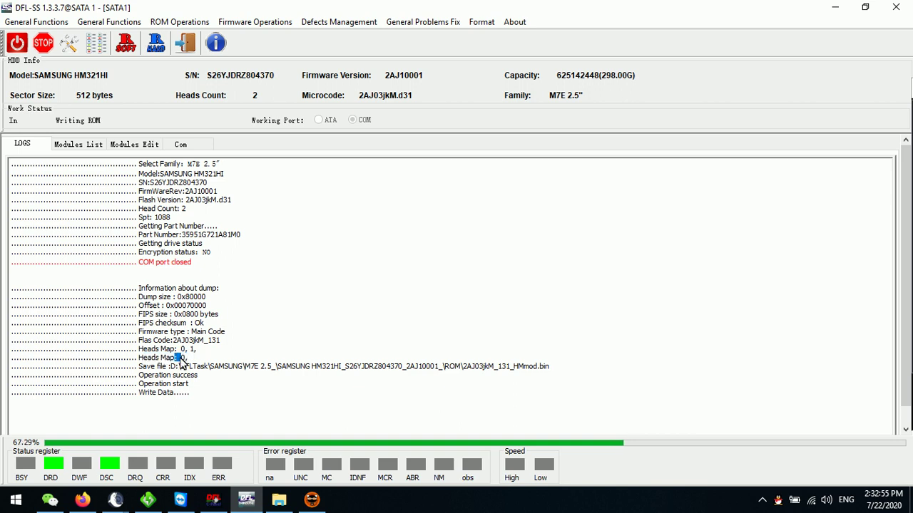
click(193, 356)
drag(552, 366, 450, 364)
click(288, 381)
click(200, 392)
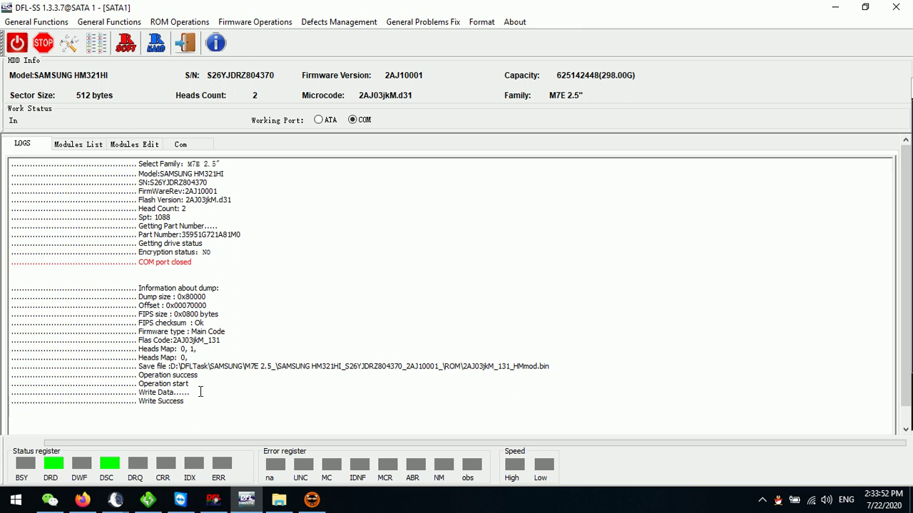
Step: Exit to the Start Page, power-cycle the drive, and open the Start dialog for HM321HI
drag(187, 402, 139, 402)
click(221, 386)
click(193, 45)
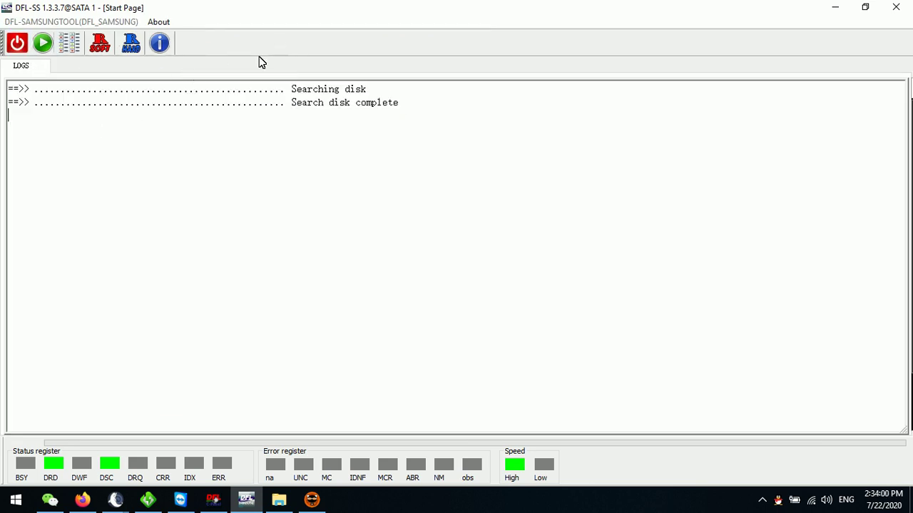
click(17, 43)
click(17, 43)
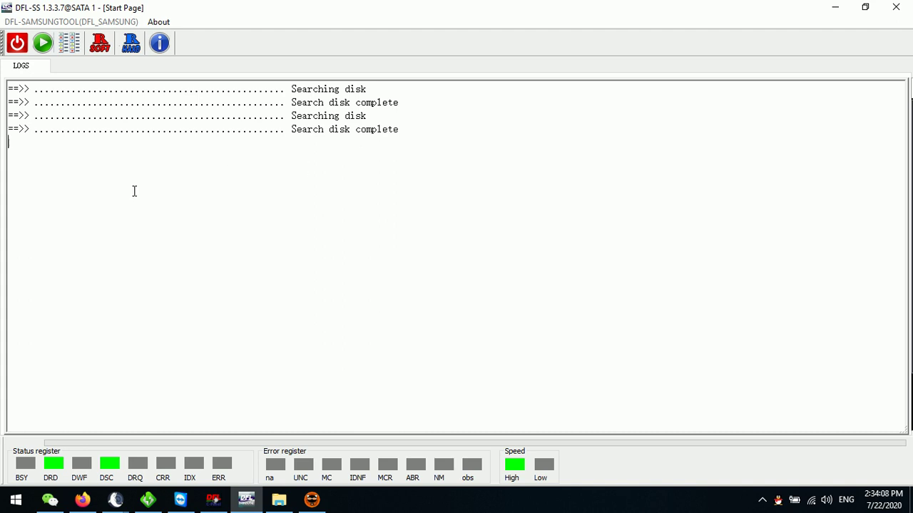
click(43, 42)
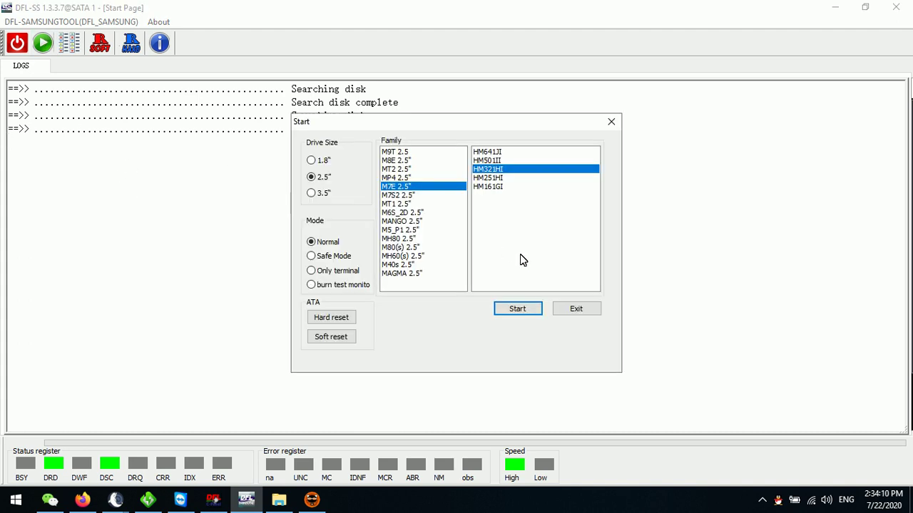
Step: Reconnect to the HM321HI, which now reports a head count of 1
click(534, 313)
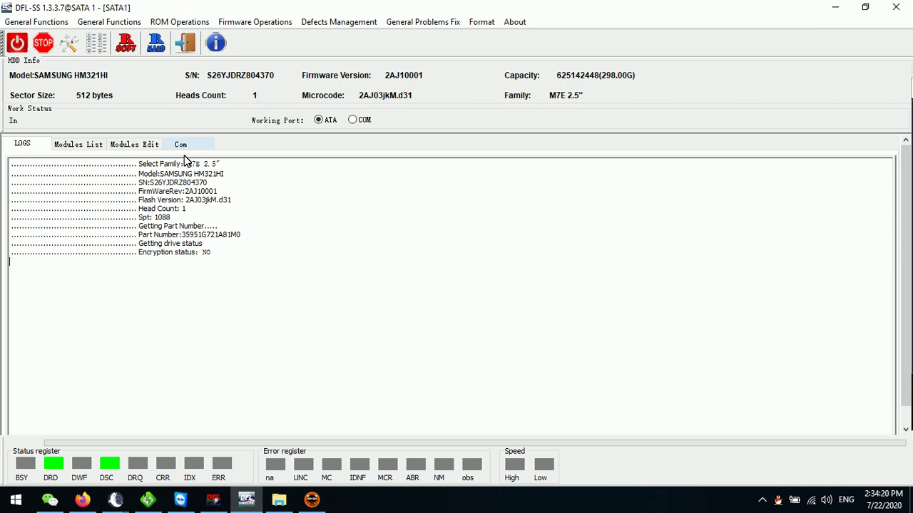
drag(204, 216, 119, 212)
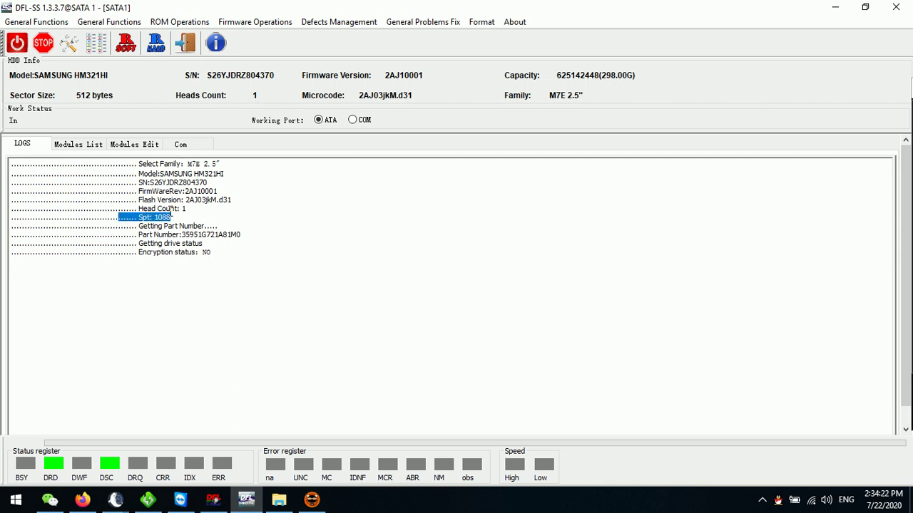
drag(188, 208, 126, 208)
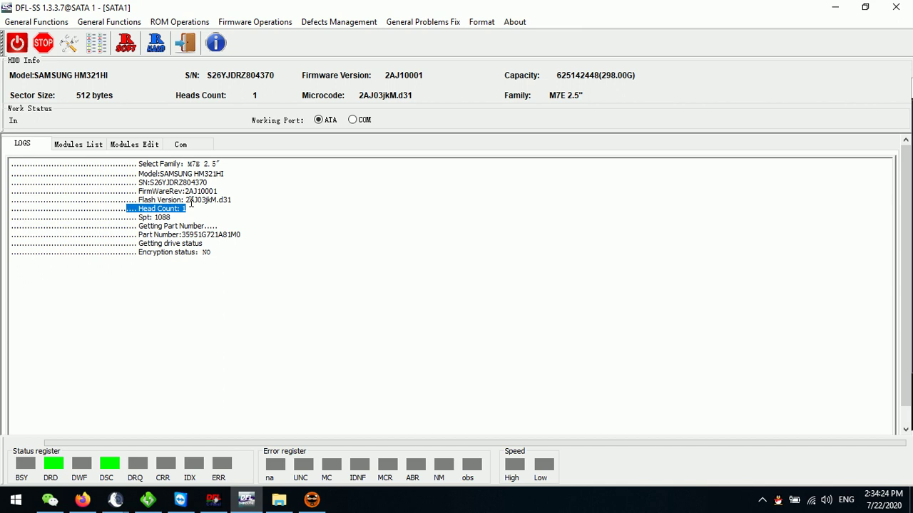
click(191, 204)
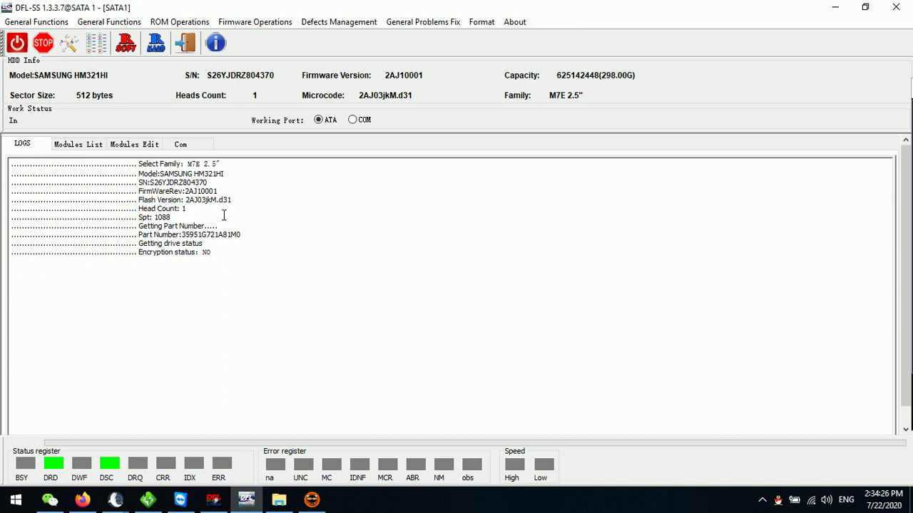
click(215, 217)
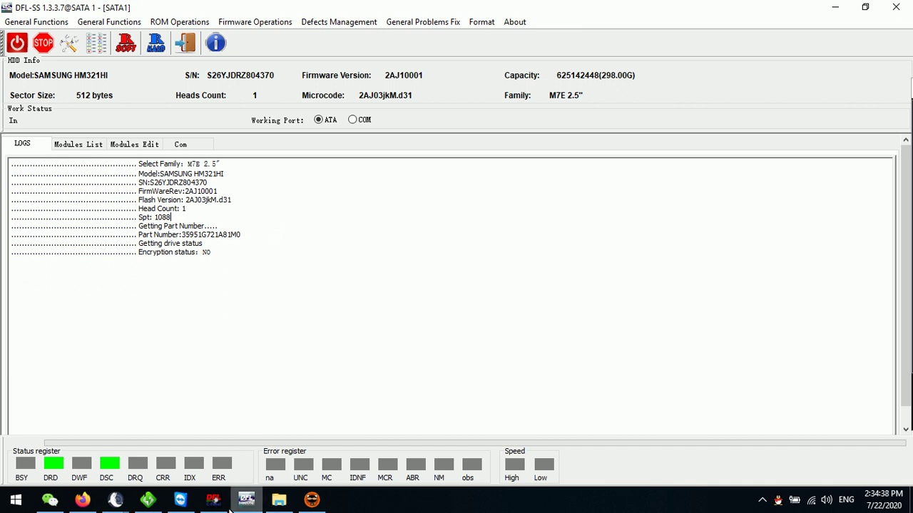
key(ctrl+a)
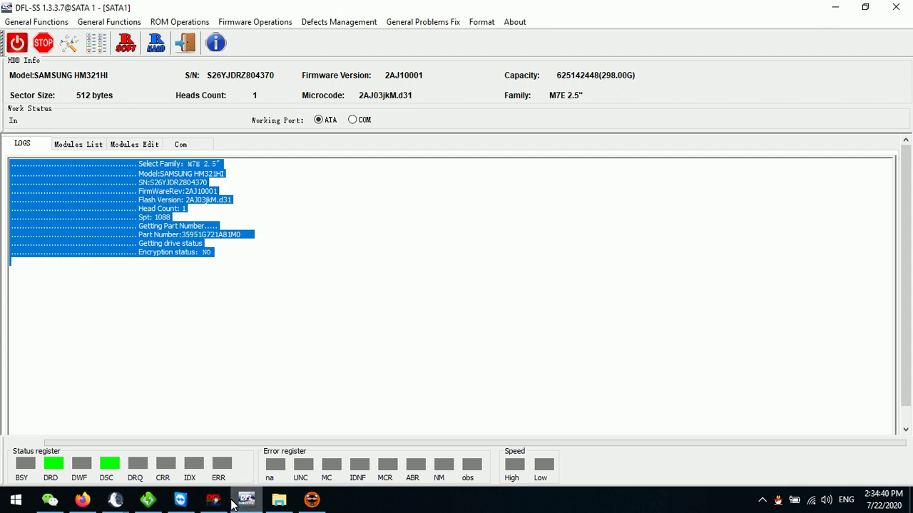
Step: Launch DFL-DE via DDP in the DFL cPanel and restore its window above DFL-SS
click(214, 501)
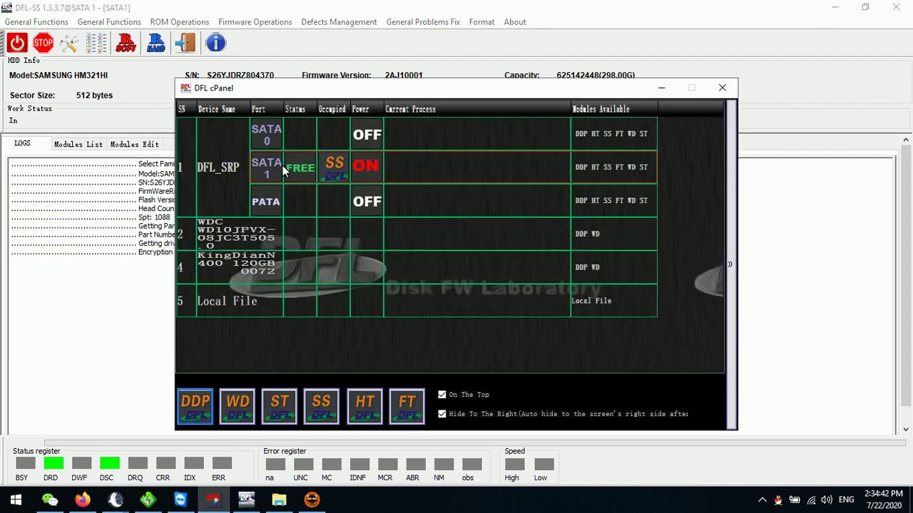
click(197, 405)
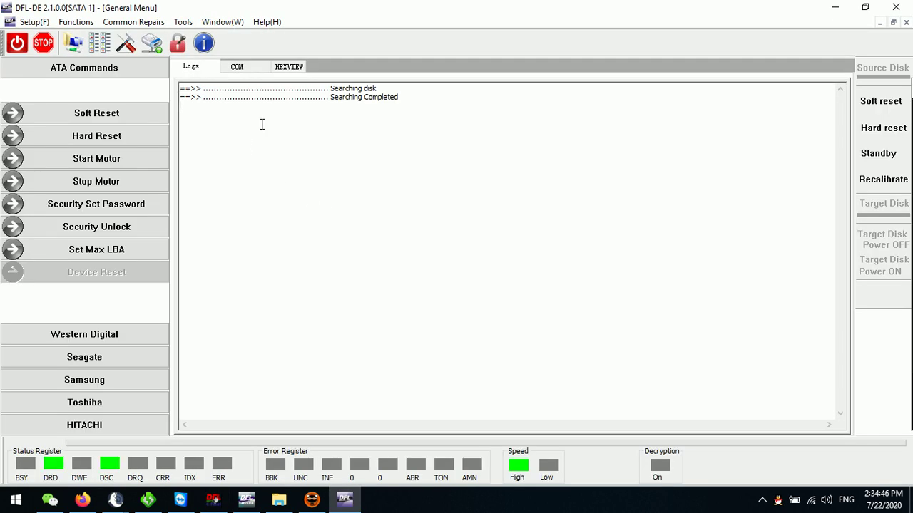
double_click(327, 7)
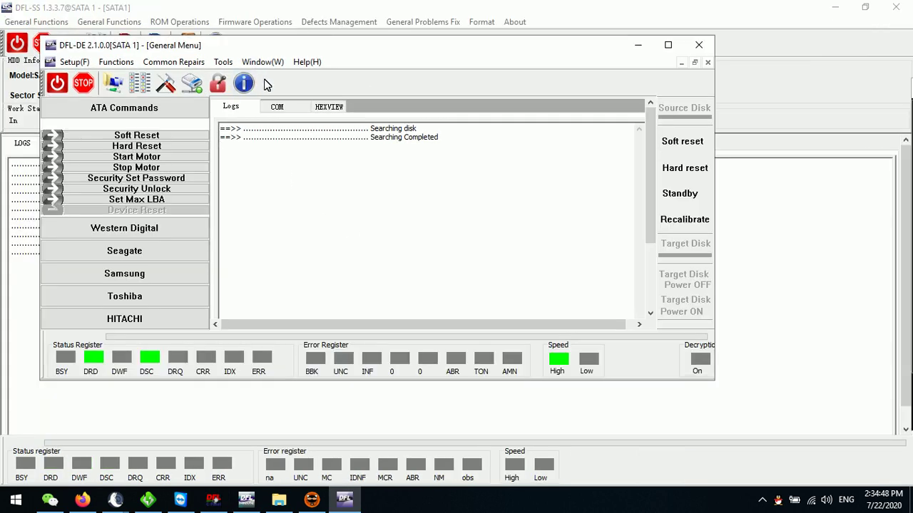
drag(309, 47, 427, 92)
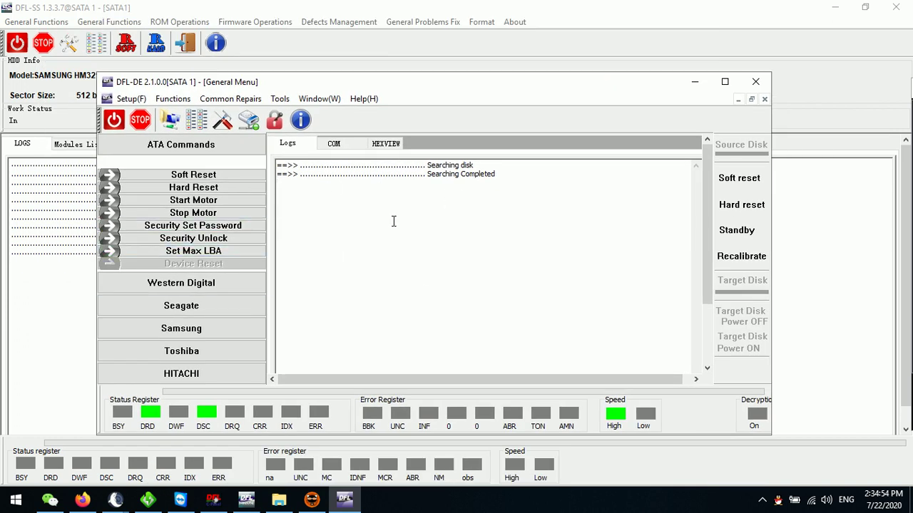
Step: Create a new Disk Image project (NewTask.map) imaging the SAMSUNG HM321HI to the SATA0 DFL_SRP drive with Image To Disk
click(171, 120)
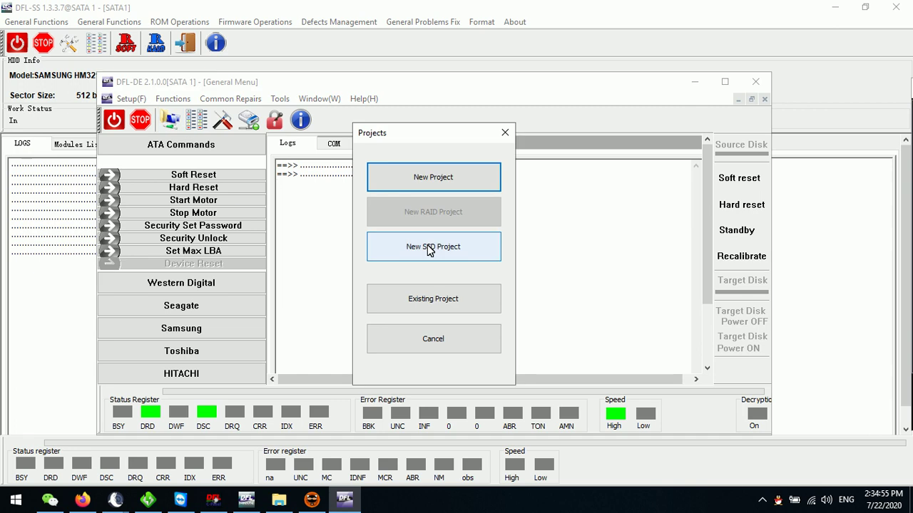
click(424, 178)
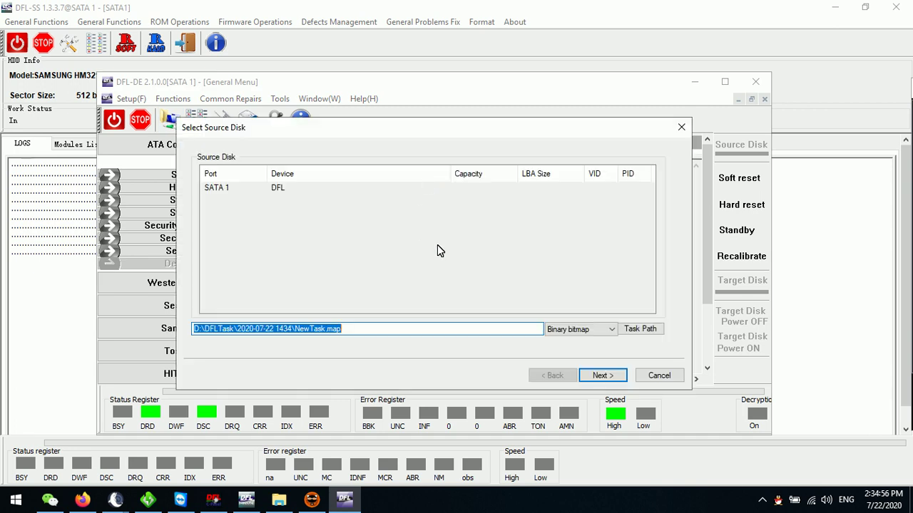
click(606, 376)
click(241, 211)
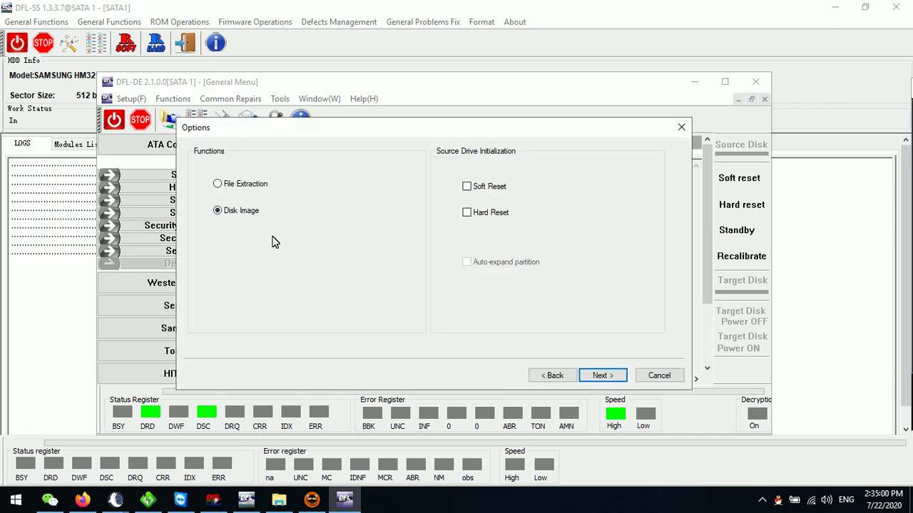
click(603, 376)
click(303, 183)
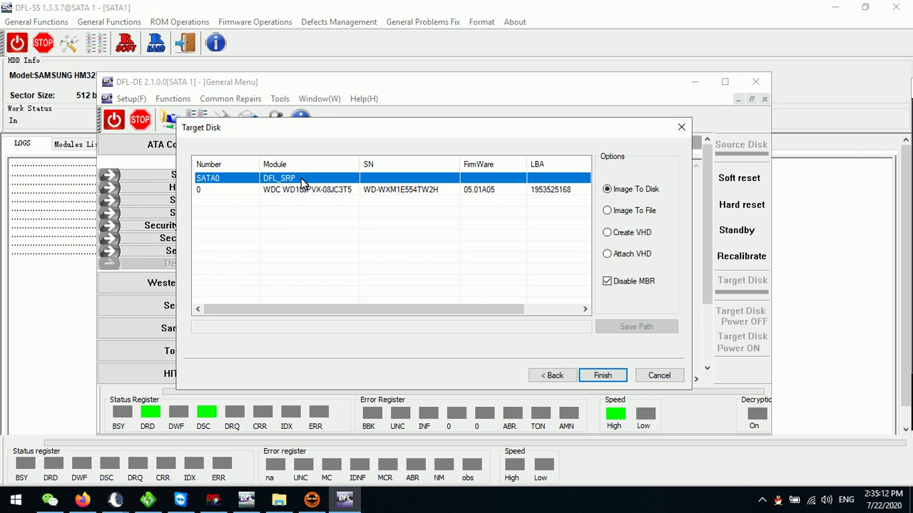
click(605, 375)
click(464, 299)
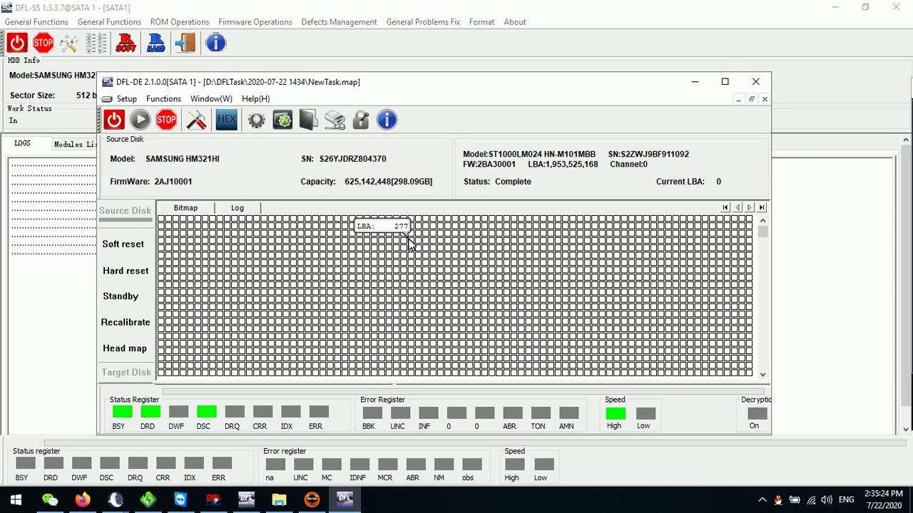
Step: Run head map setup with the Samsung 'SamSung M7S2' family and confirm the log reports head count 2
click(132, 354)
click(190, 360)
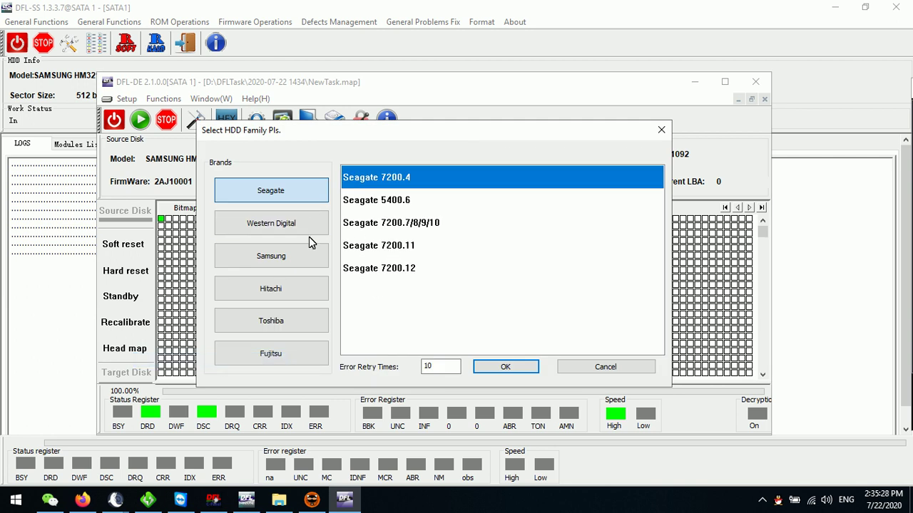
click(292, 256)
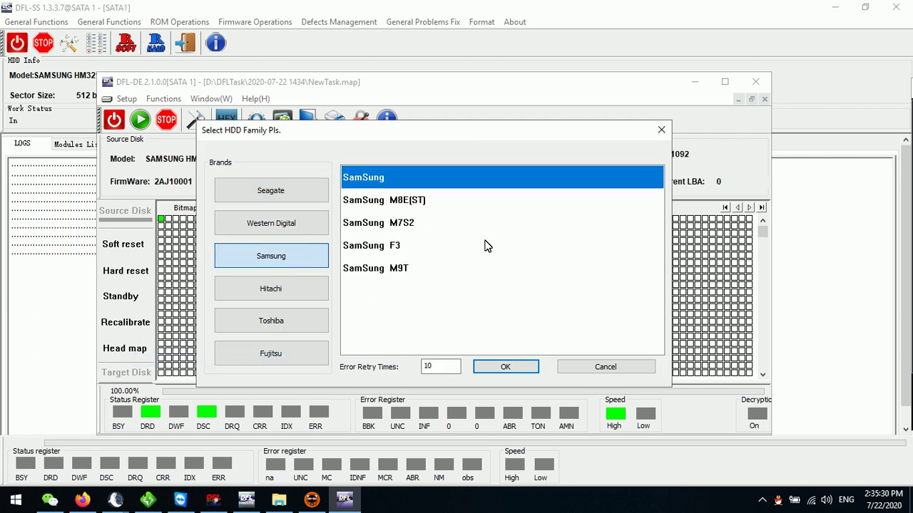
click(425, 235)
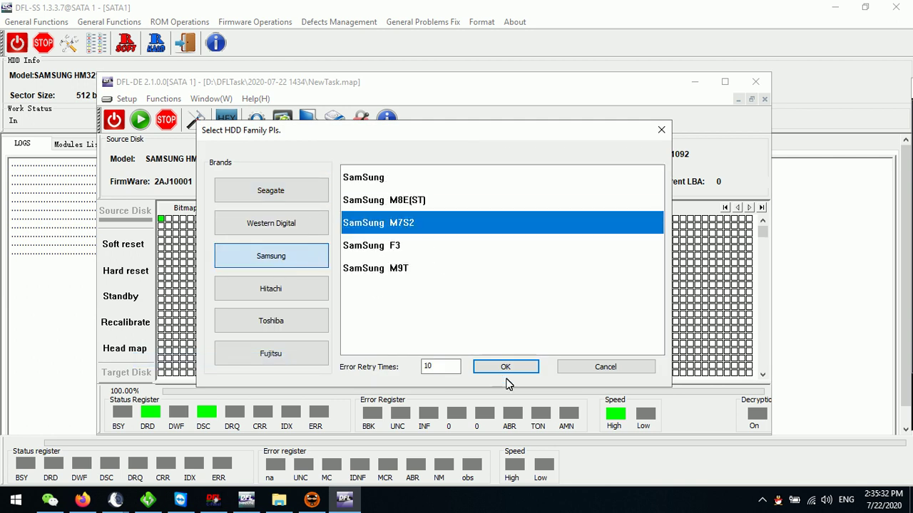
click(509, 372)
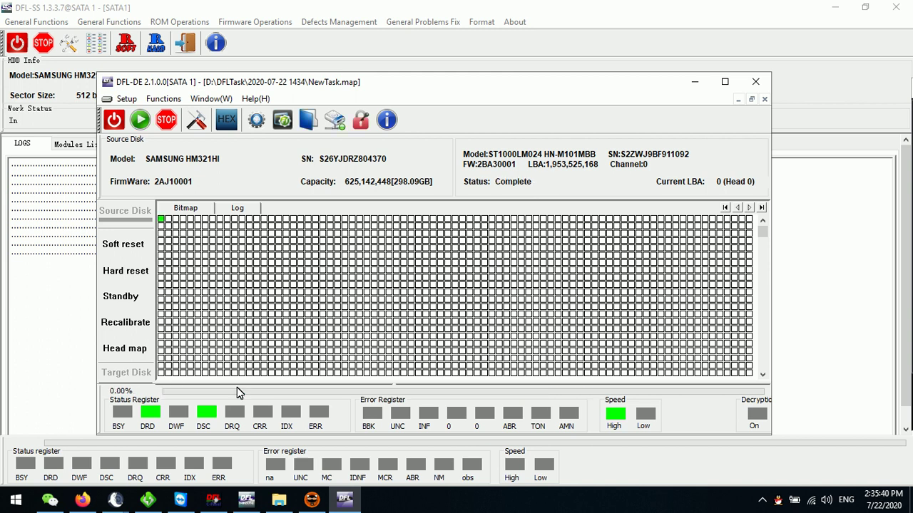
click(242, 208)
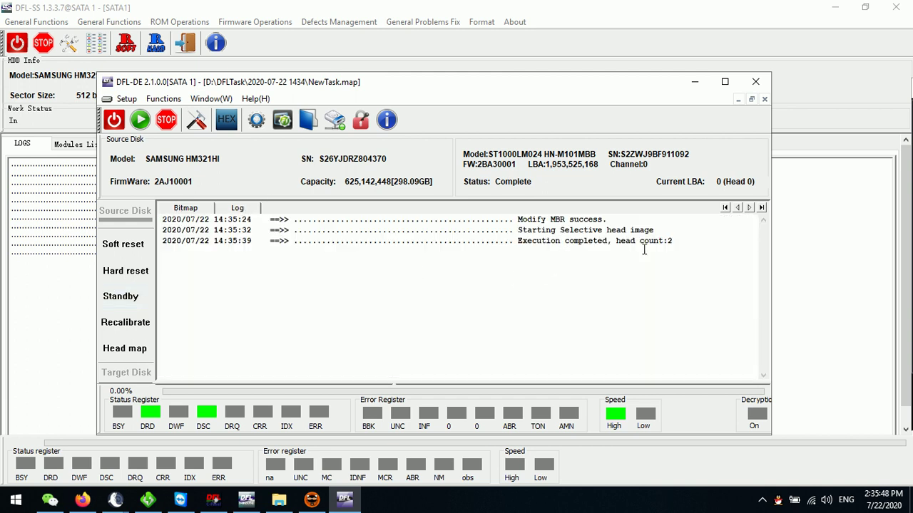
Step: Uncheck Head 1 in the head map, leaving selective head imaging on with only Head 0
click(679, 243)
click(130, 348)
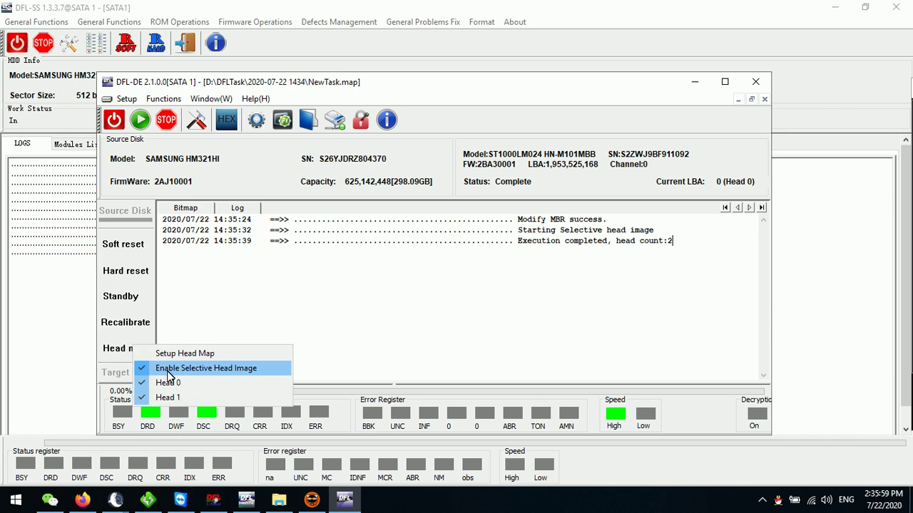
click(193, 396)
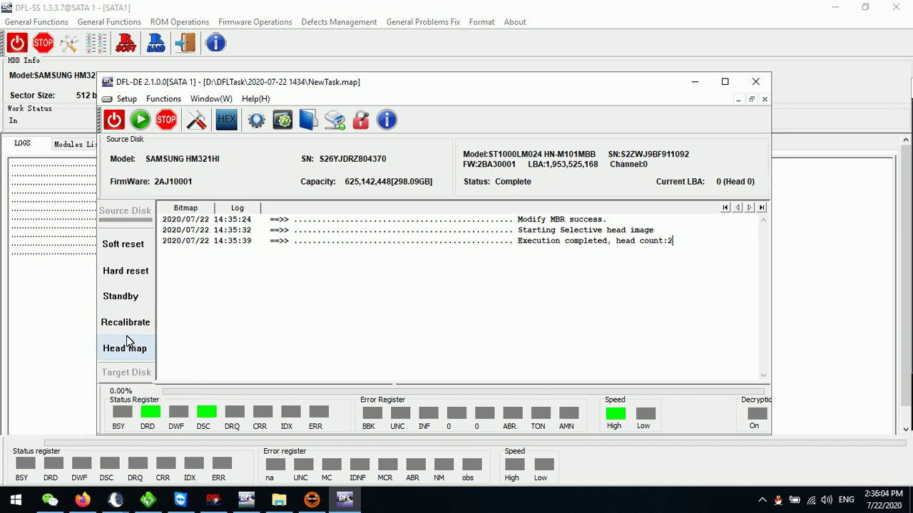
click(139, 355)
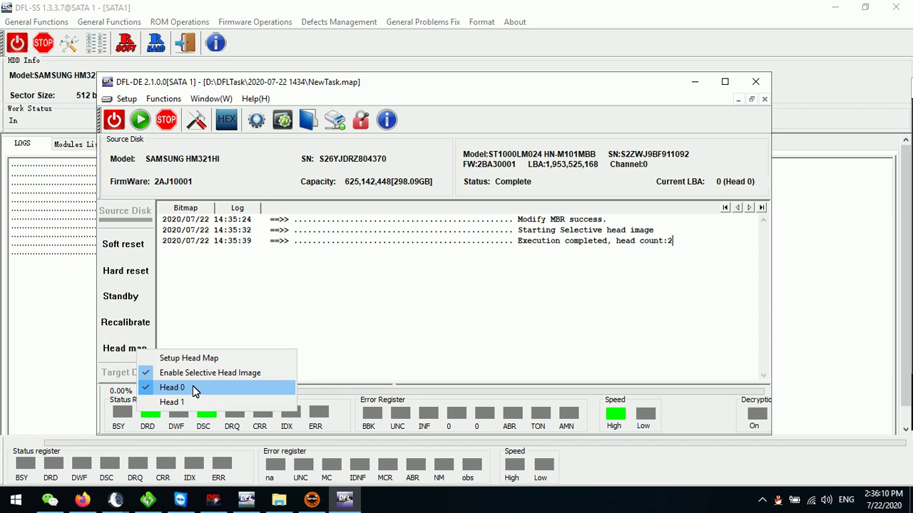
click(195, 387)
Step: Look at the DFL-SS drive details, then verify only Head 0 remains enabled
drag(430, 83, 451, 207)
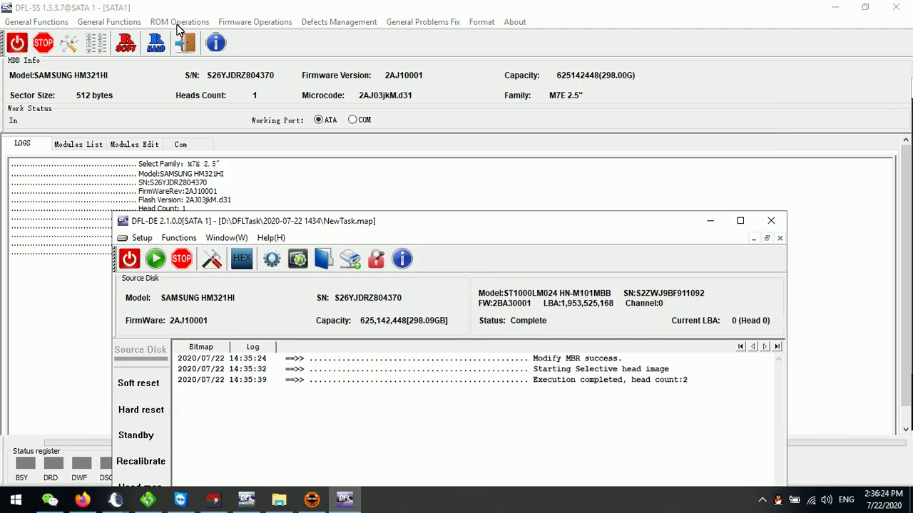
drag(442, 222, 425, 91)
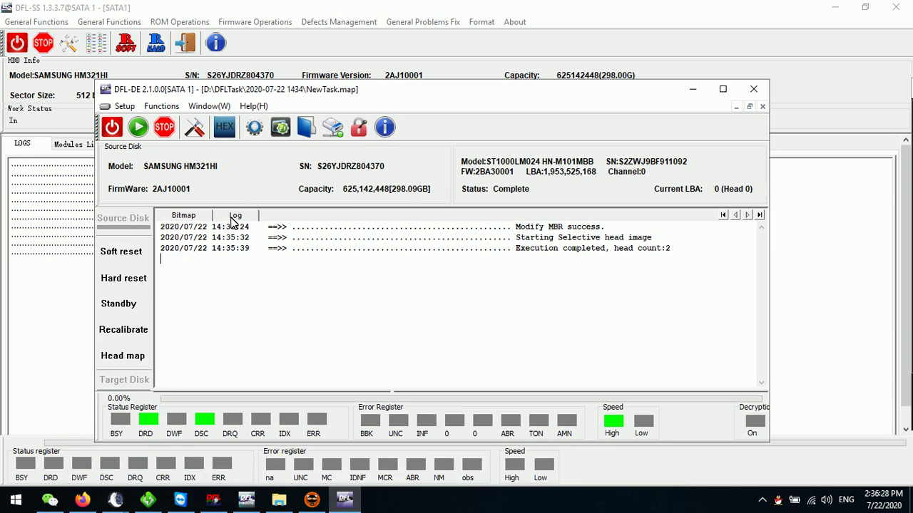
click(124, 360)
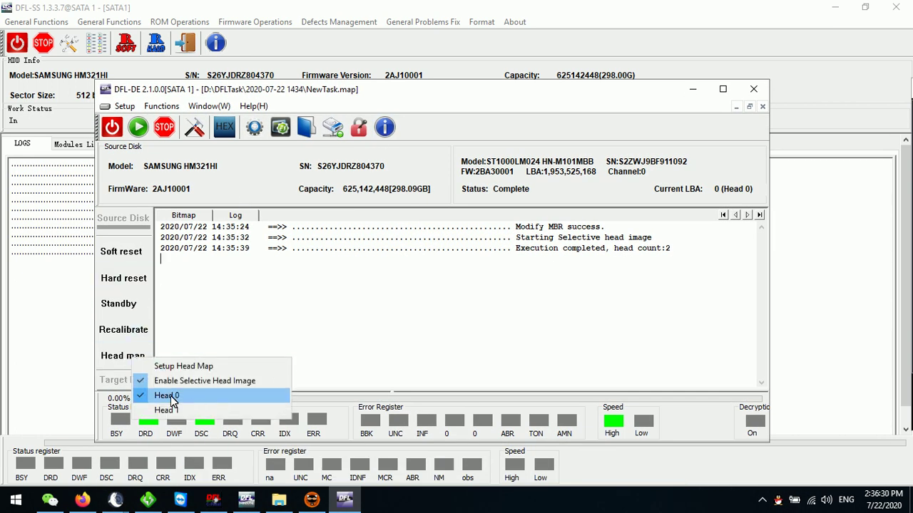
click(191, 393)
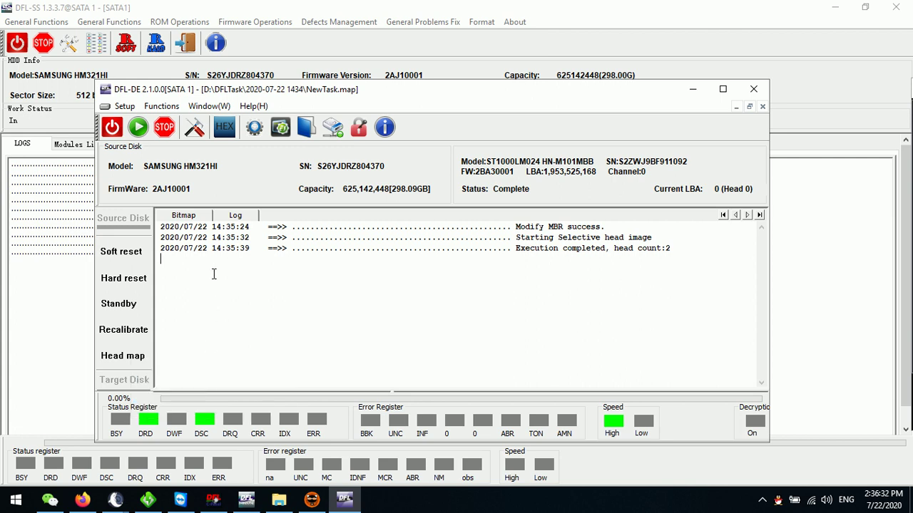
Step: Start imaging the source disk and maximize the DFL-DE window
click(139, 127)
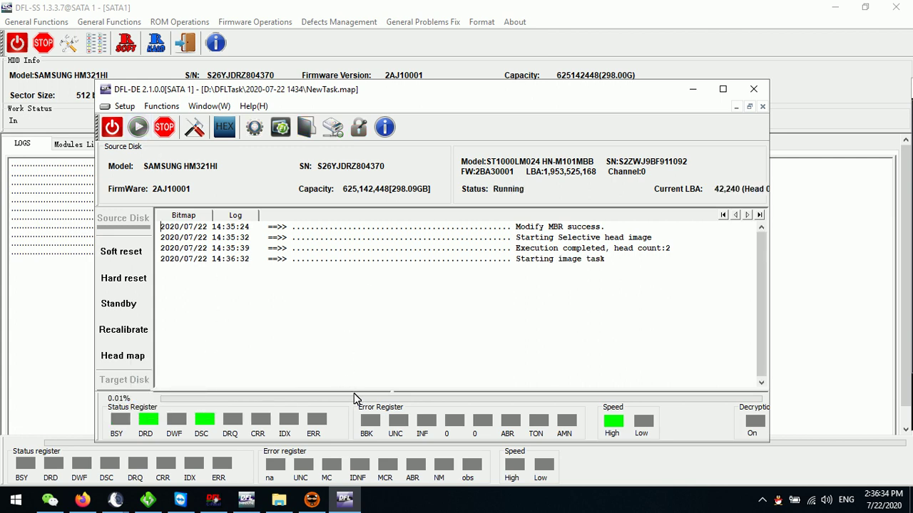
drag(352, 392, 364, 333)
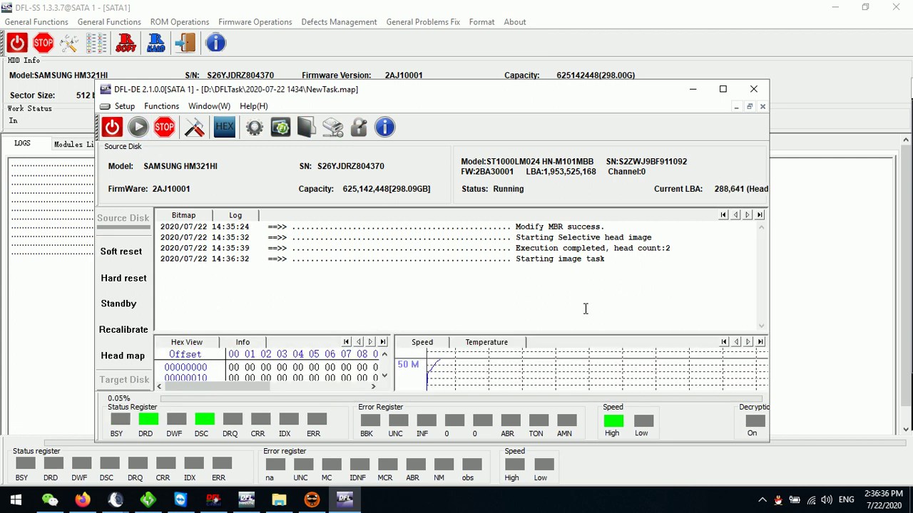
click(722, 89)
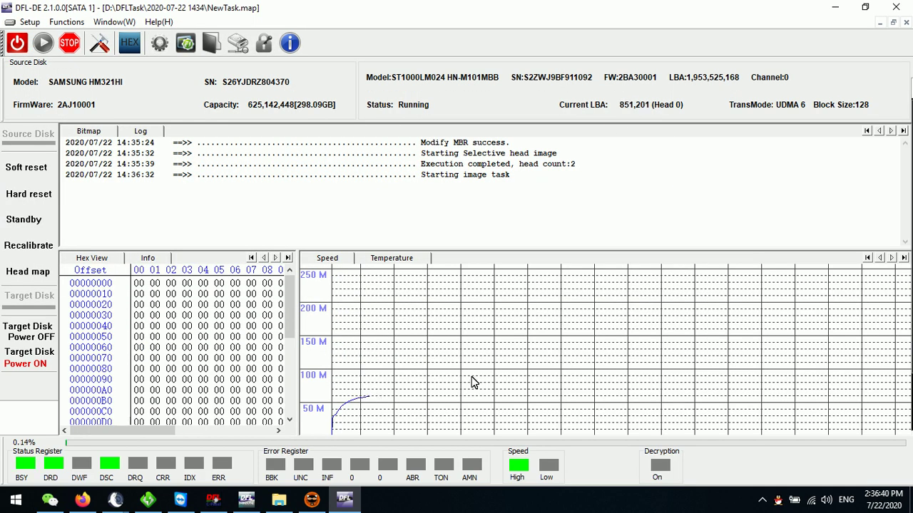
Step: Review the Basic Settings with Green Resource Mode off and resume imaging on Head 0
click(99, 44)
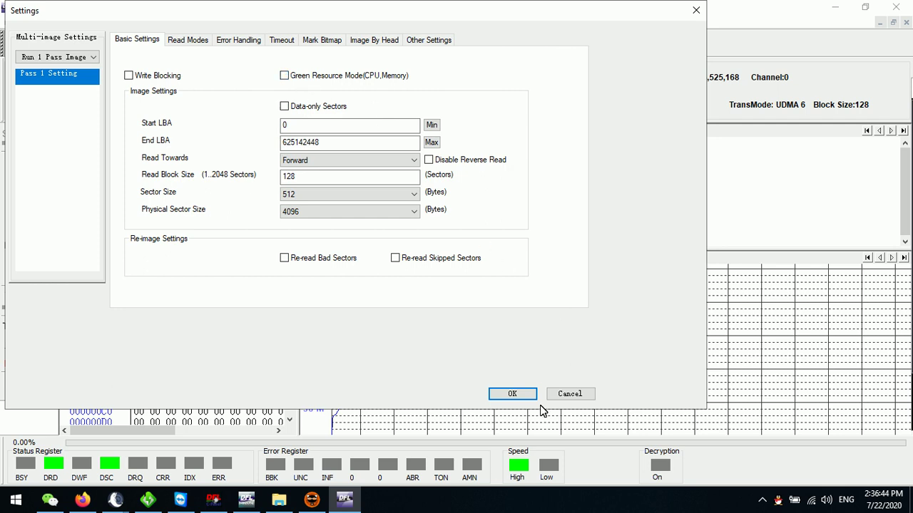
click(515, 394)
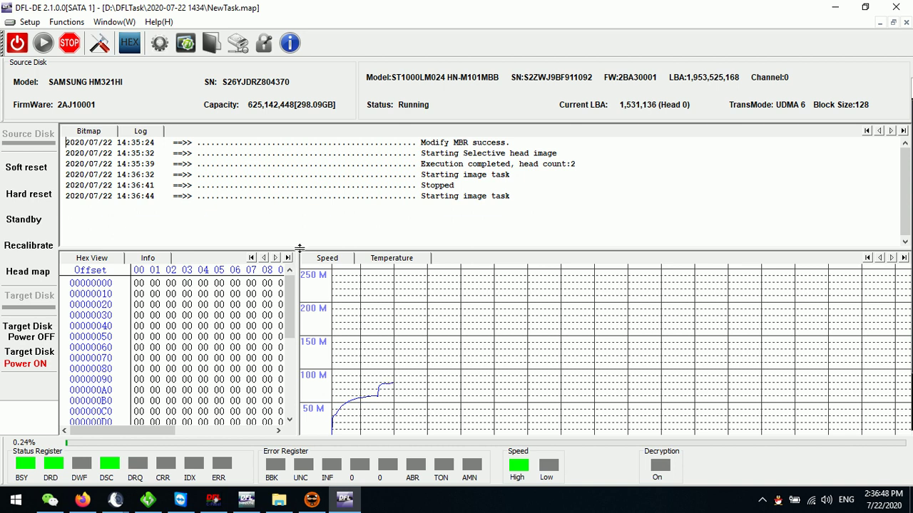
drag(299, 251, 299, 264)
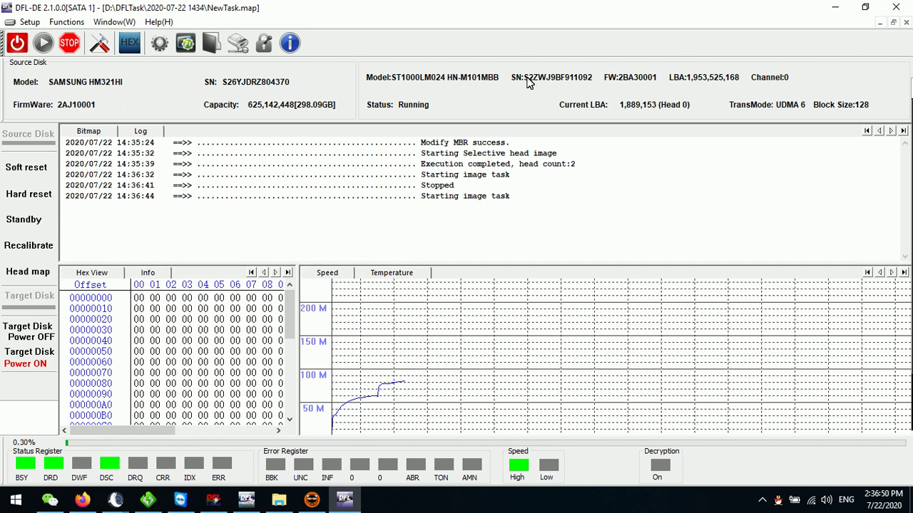
Step: Restore the DFL-DE window to a smaller size over DFL-SS while Head 0 imaging continues
click(865, 8)
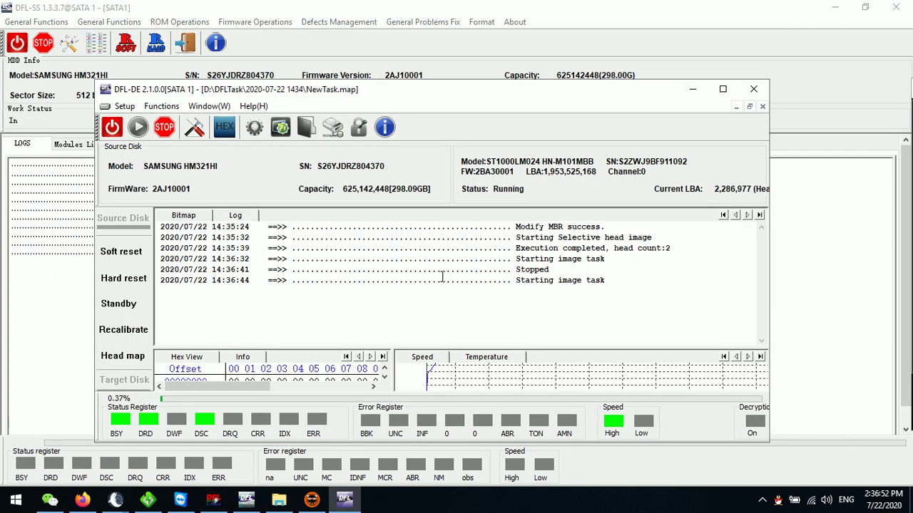